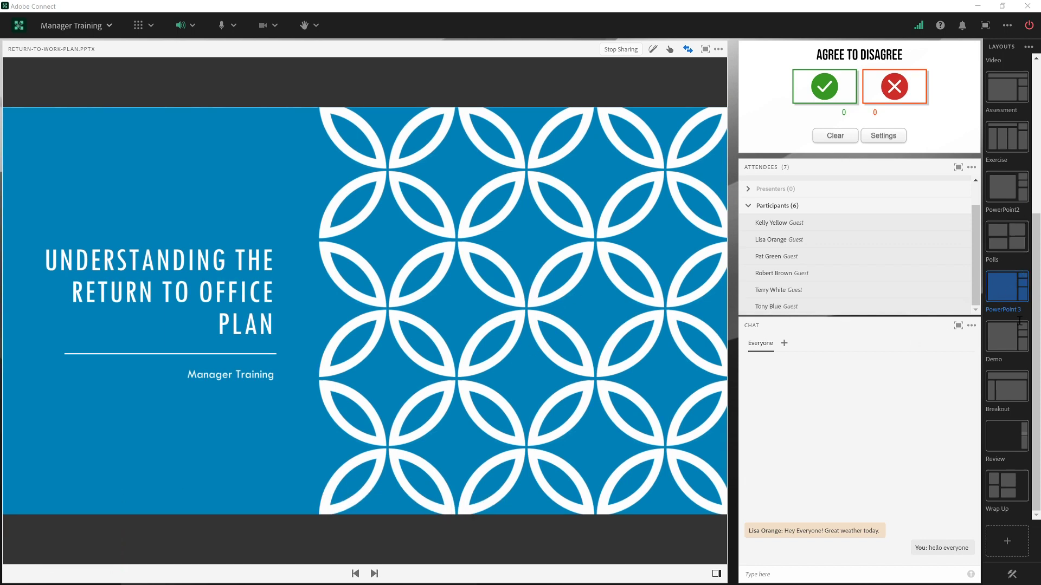
# - Switch the meeting to the Breakout layout and show the attendees in Breakout Room View
pyautogui.click(1007, 388)
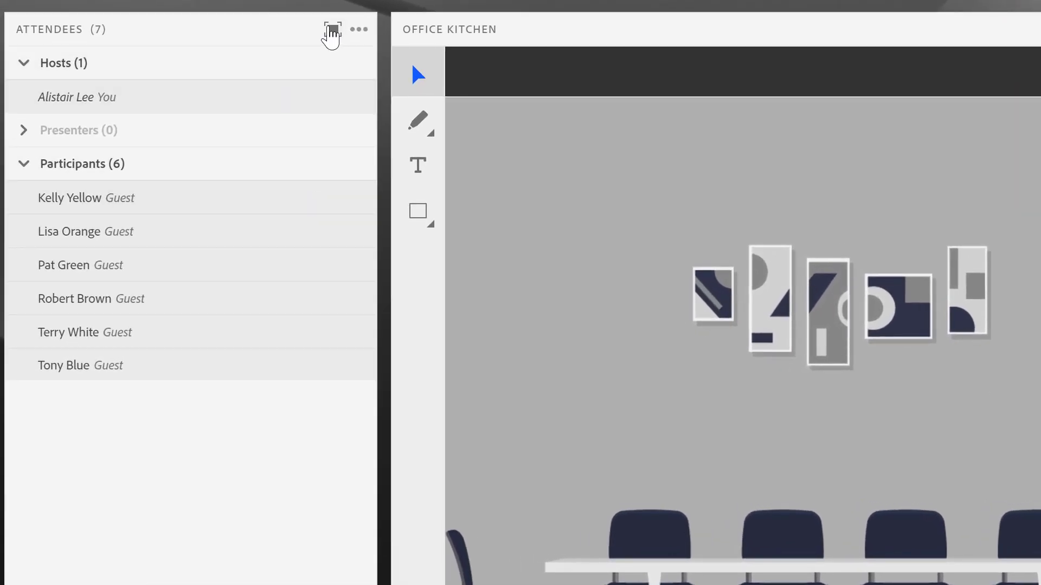
pyautogui.click(358, 32)
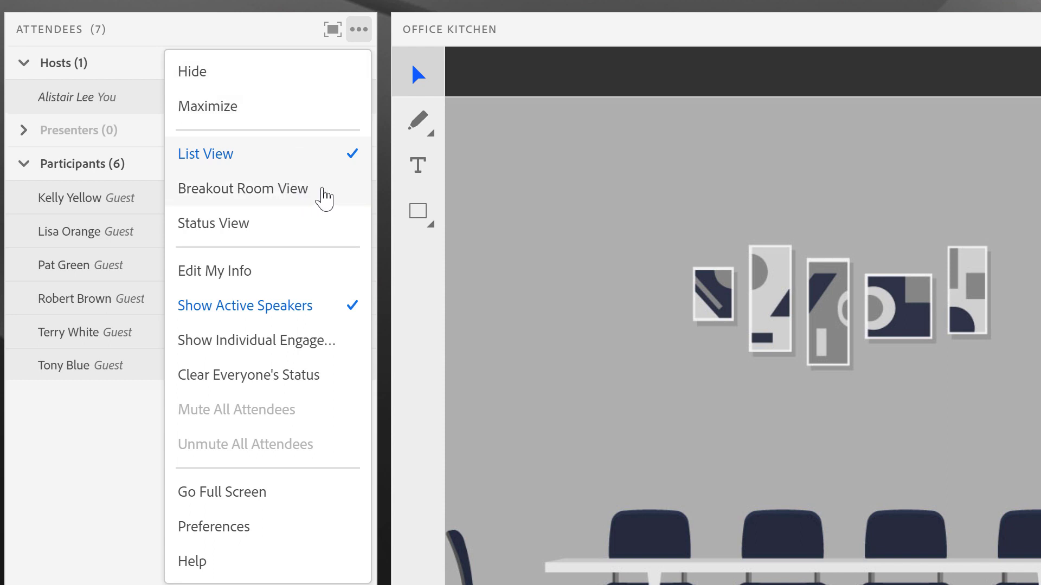
pyautogui.click(321, 197)
pyautogui.click(323, 199)
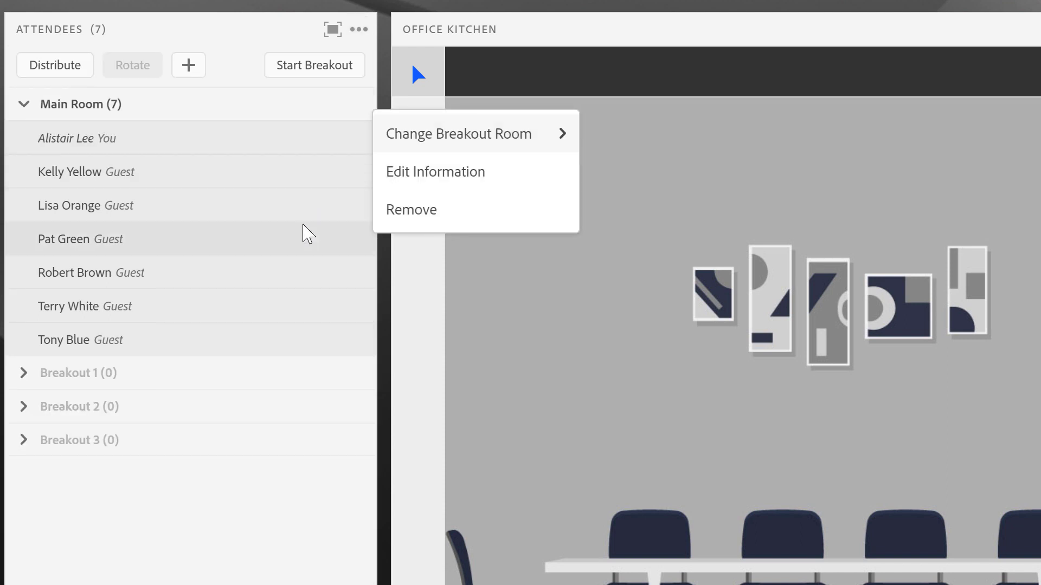
pyautogui.click(211, 149)
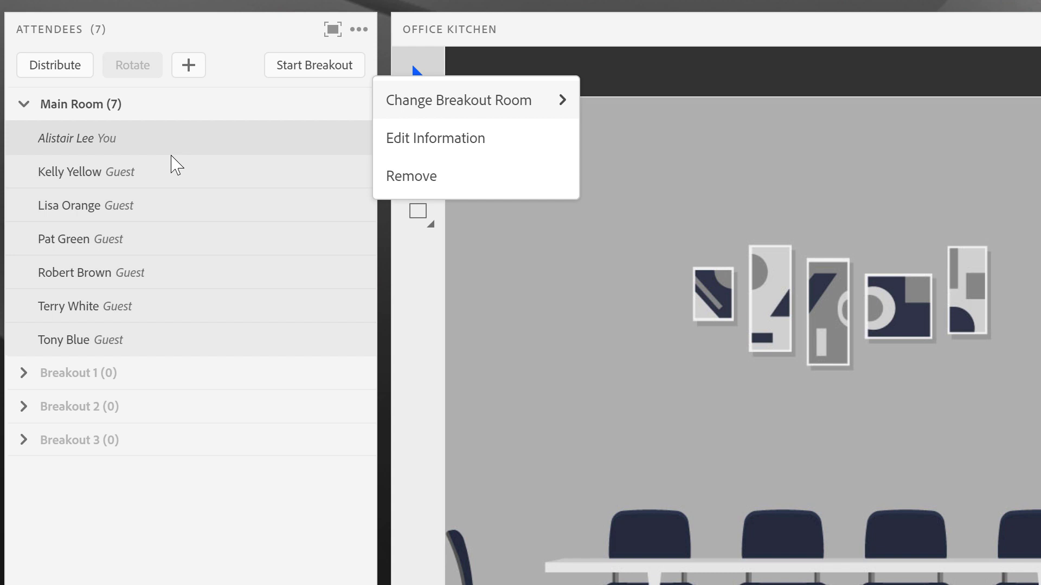
pyautogui.click(129, 300)
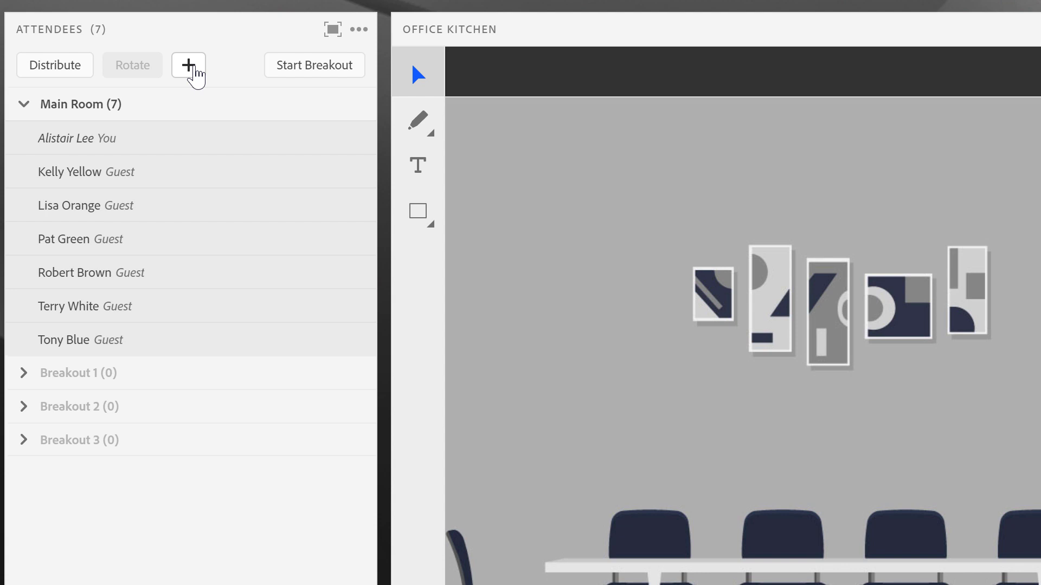
# - Add two extra breakout rooms and remove both of them with their content
pyautogui.click(189, 66)
pyautogui.click(190, 68)
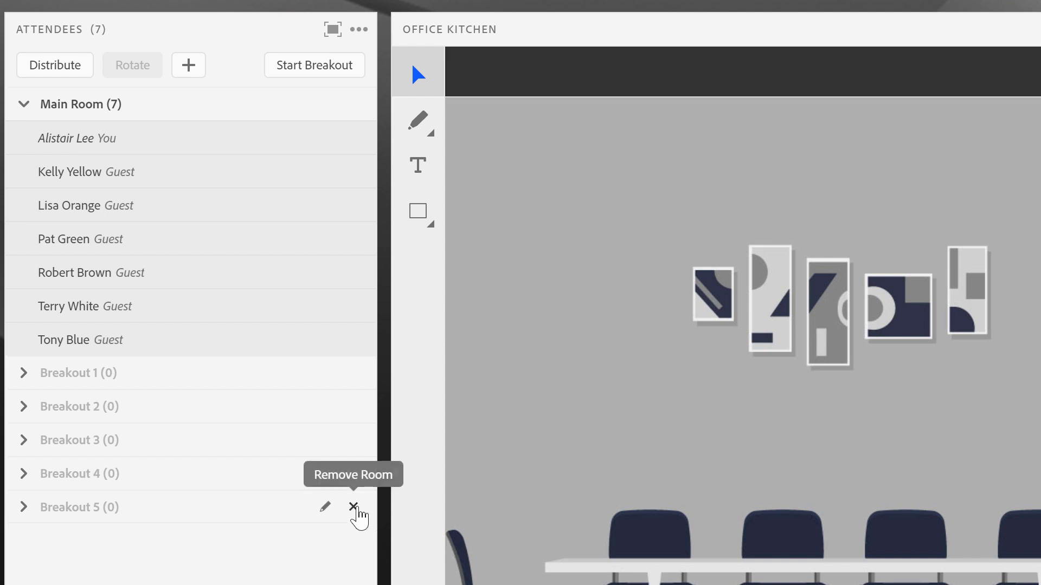
pyautogui.click(353, 507)
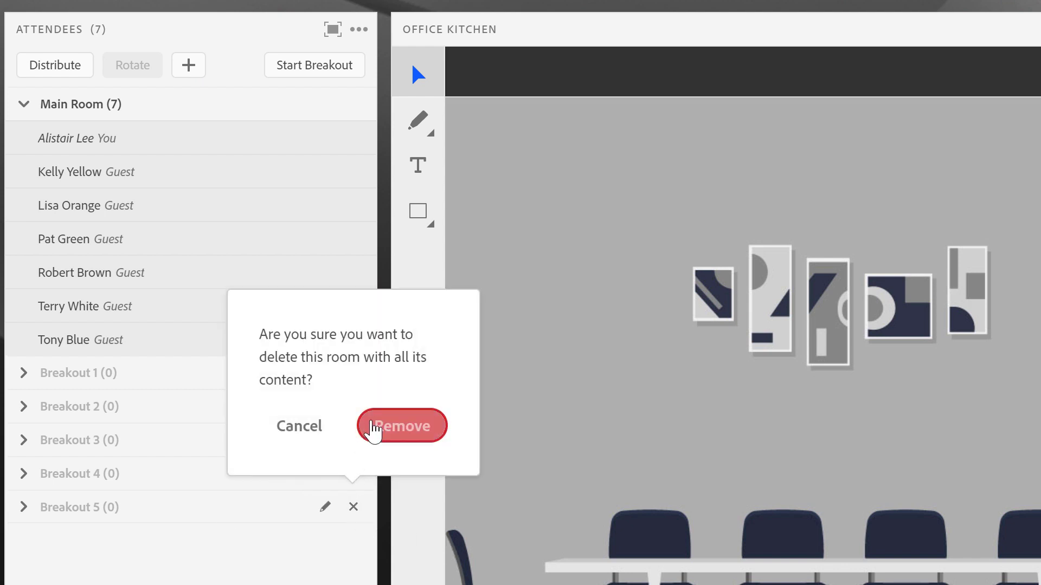
pyautogui.click(370, 422)
pyautogui.click(353, 474)
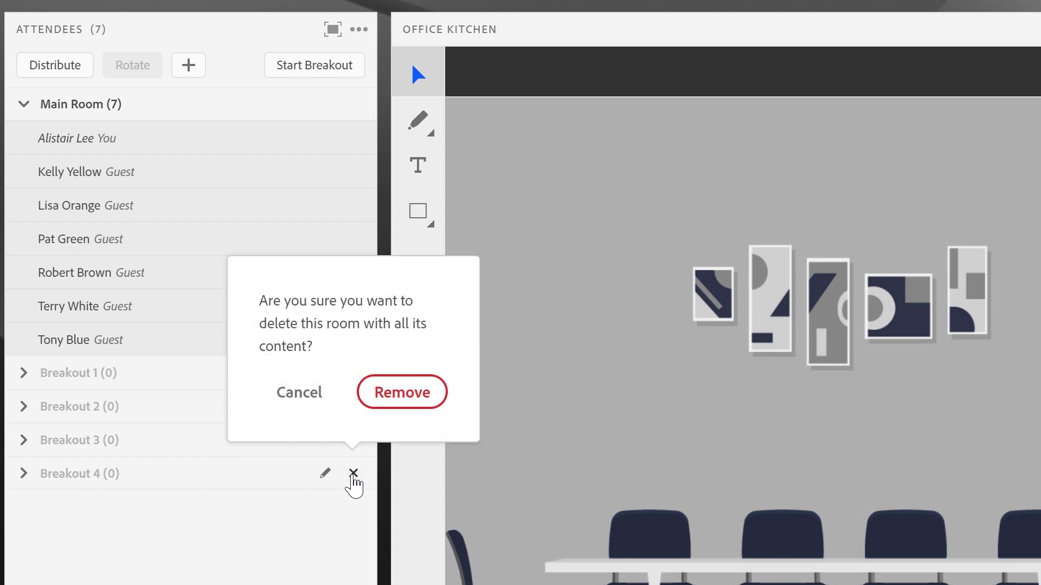
pyautogui.click(391, 408)
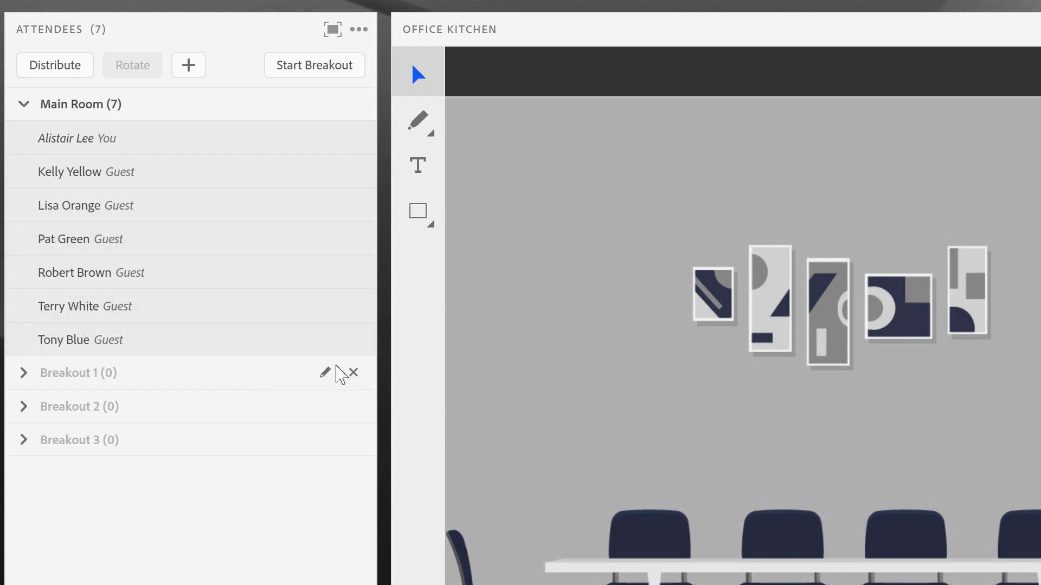
# - Rename the three breakout rooms as Sanitizing the workspace, Social Distancing and Supporting Remote Work
pyautogui.click(324, 373)
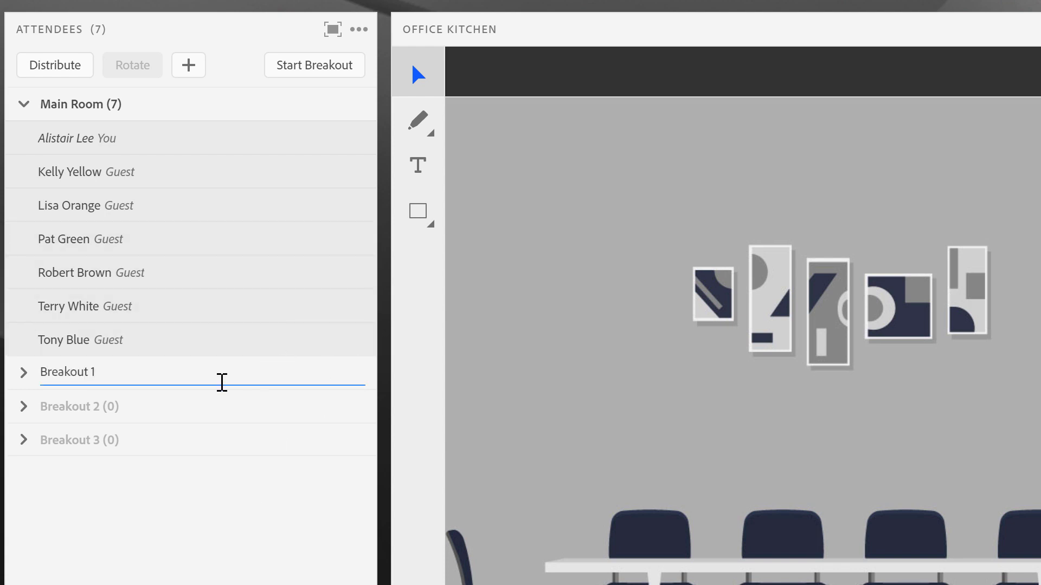
pyautogui.hotkey('ctrl', 'a')
pyautogui.write('Sanitizing t')
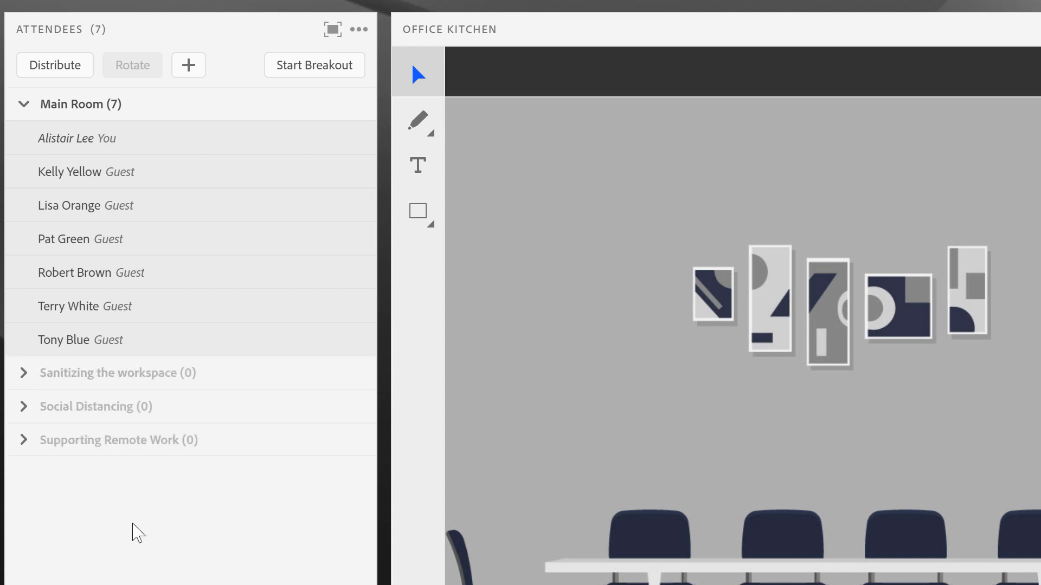
# - Move the last guest in the Main Room list into the Sanitizing the workspace room
pyautogui.moveTo(129, 444)
pyautogui.click(142, 349)
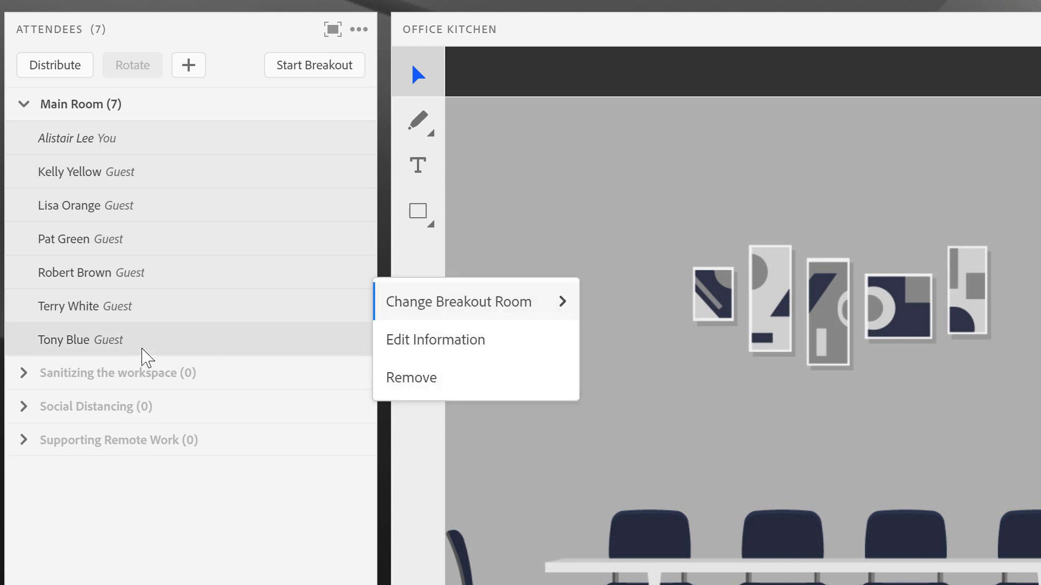
pyautogui.click(141, 372)
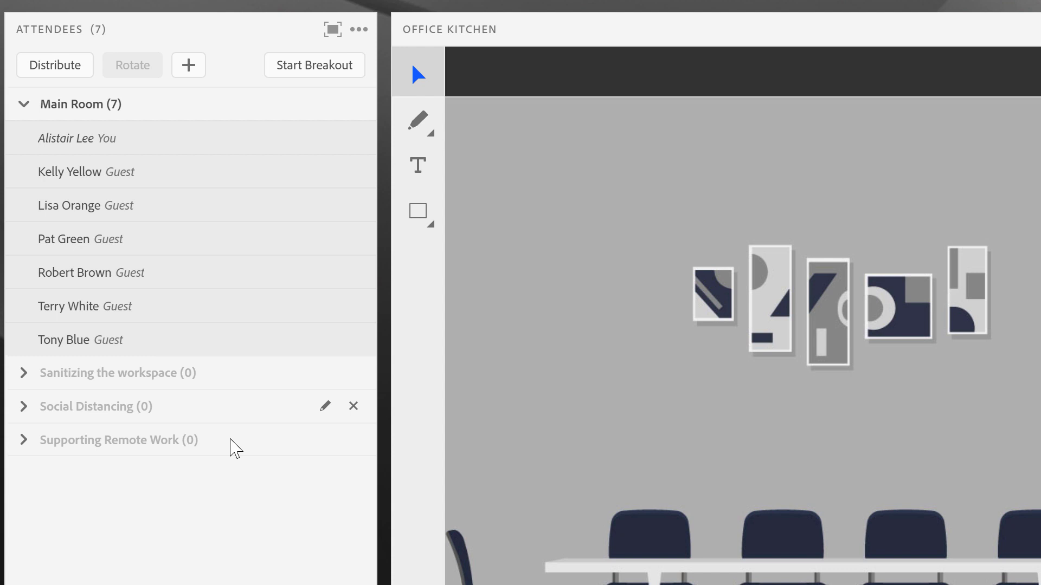
pyautogui.moveTo(121, 349); pyautogui.dragTo(182, 376)
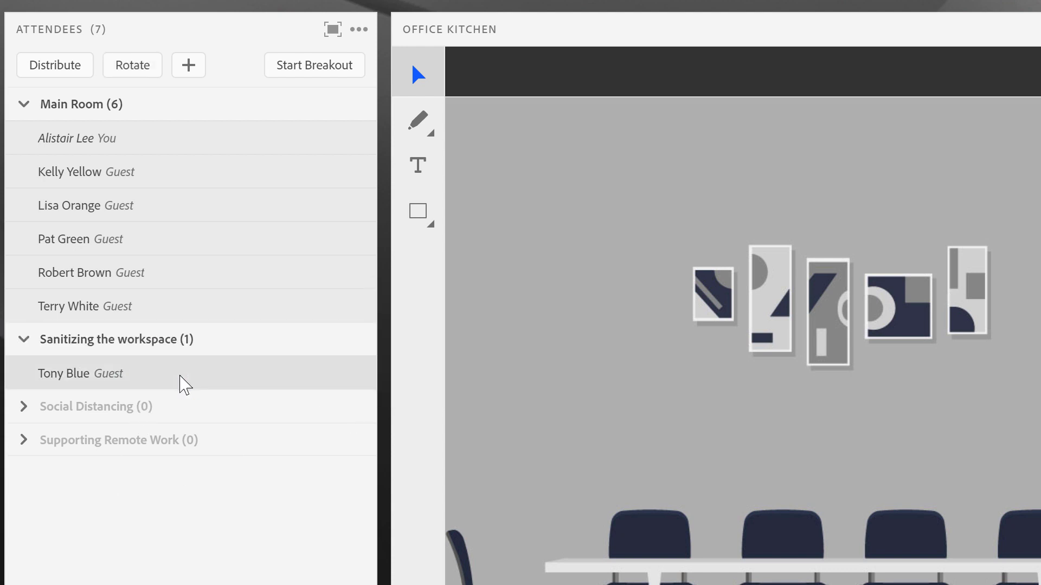
# - Select the second and third guests in the Main Room and move them together into the Social Distancing room
pyautogui.click(25, 241)
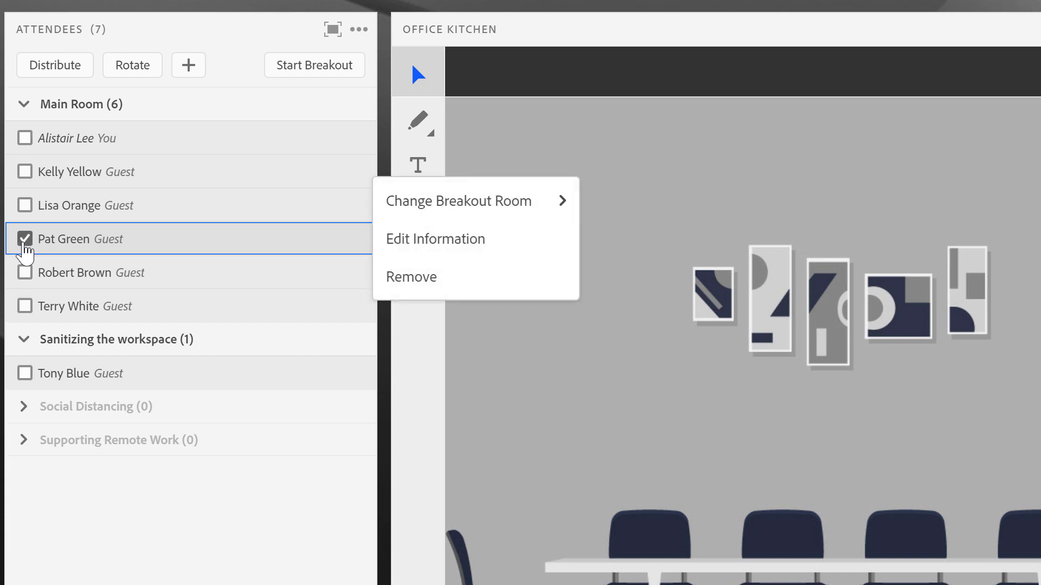
pyautogui.click(25, 205)
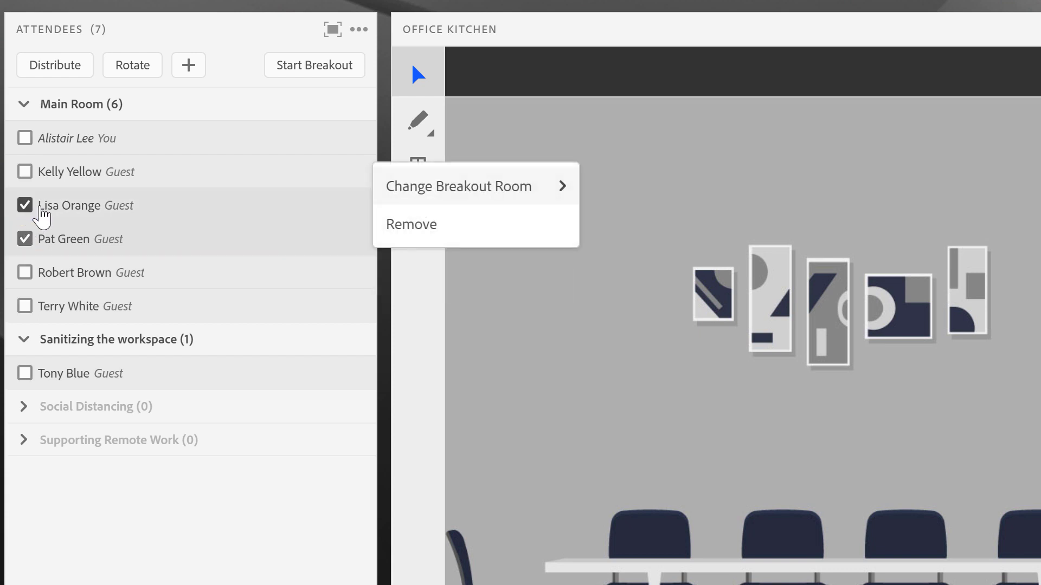
pyautogui.moveTo(39, 215); pyautogui.dragTo(158, 419)
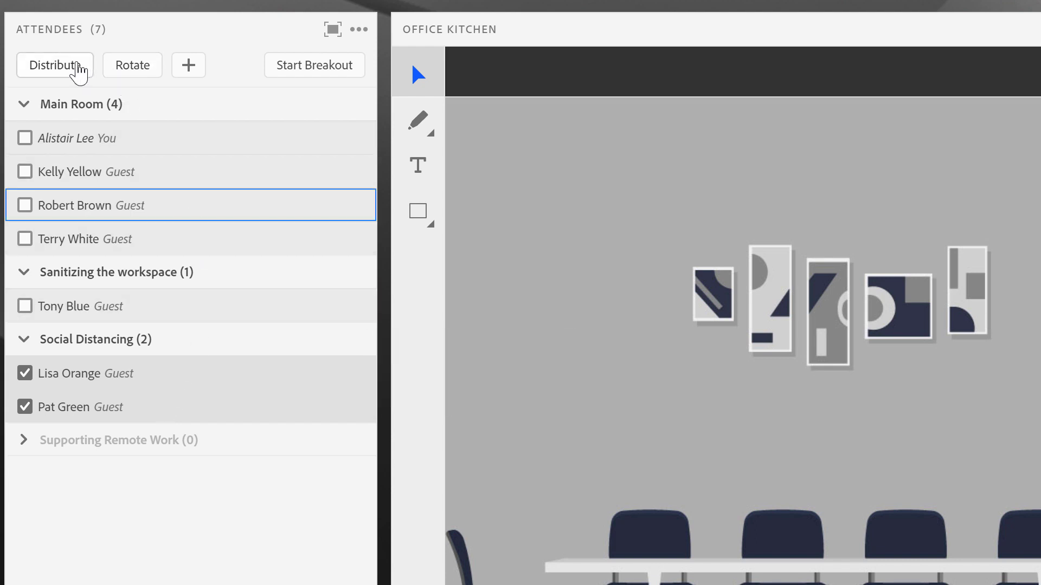
# - Distribute the remaining guests among the breakout rooms and deselect the selected attendees
pyautogui.click(79, 69)
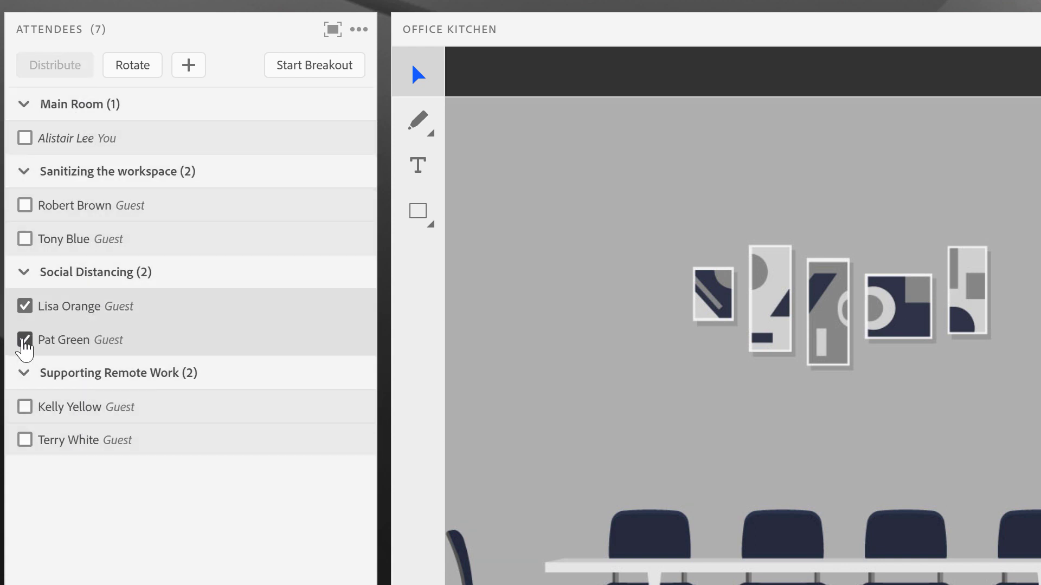
pyautogui.click(24, 340)
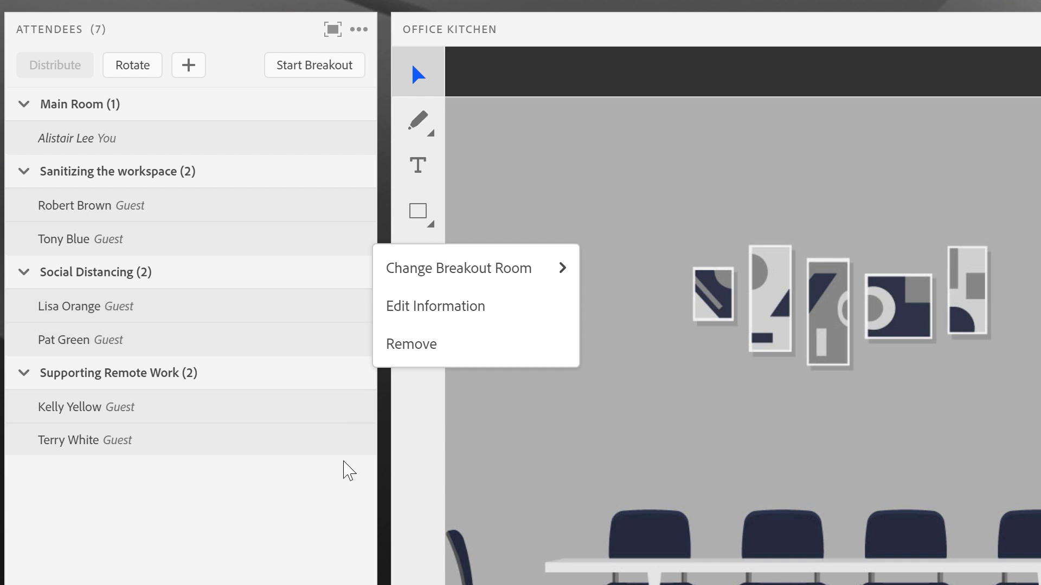
pyautogui.click(348, 471)
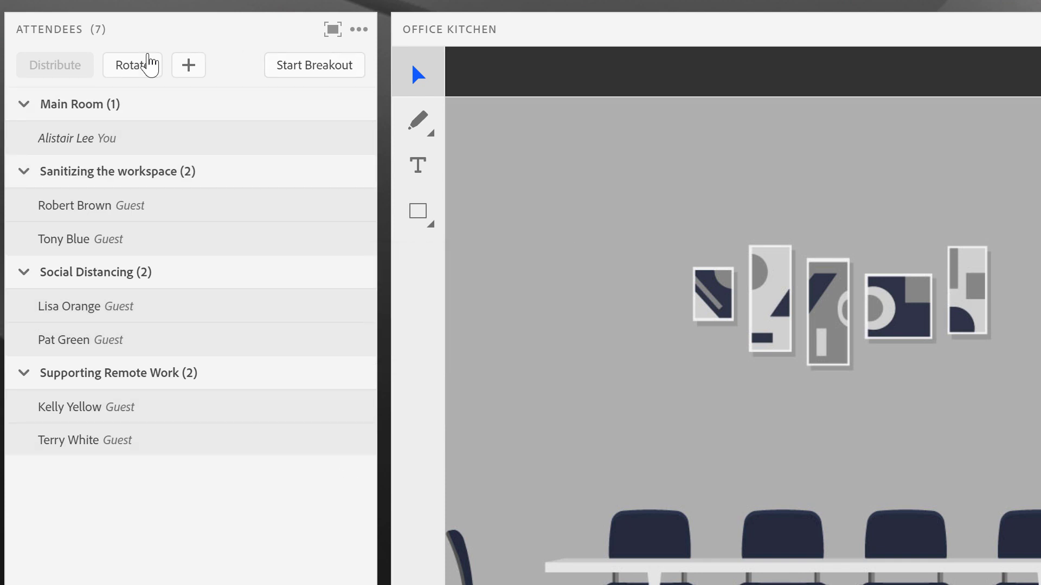
# - Rotate the guest groups to the next breakout rooms
pyautogui.click(137, 64)
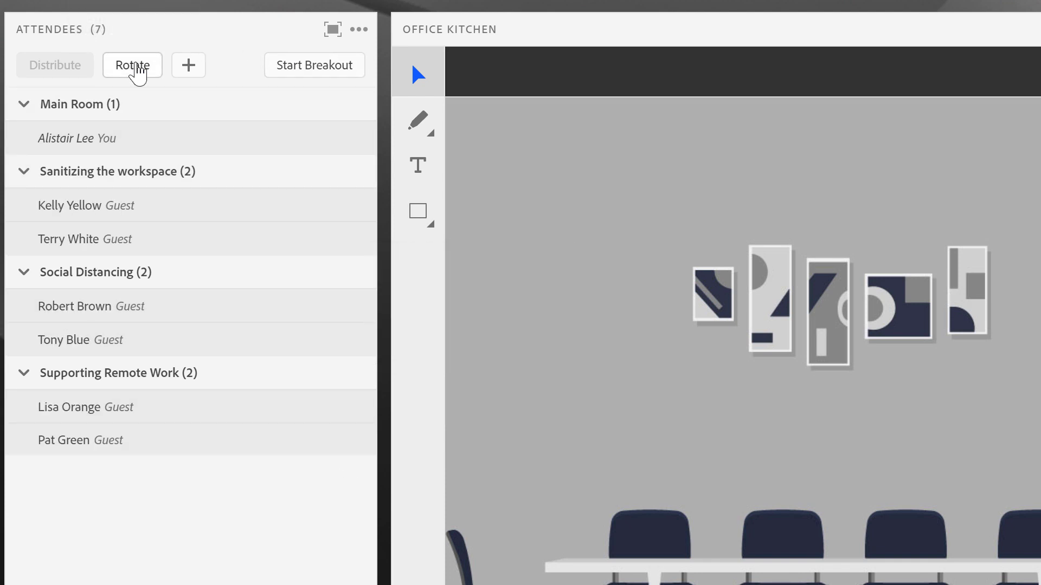
pyautogui.rightClick(110, 308)
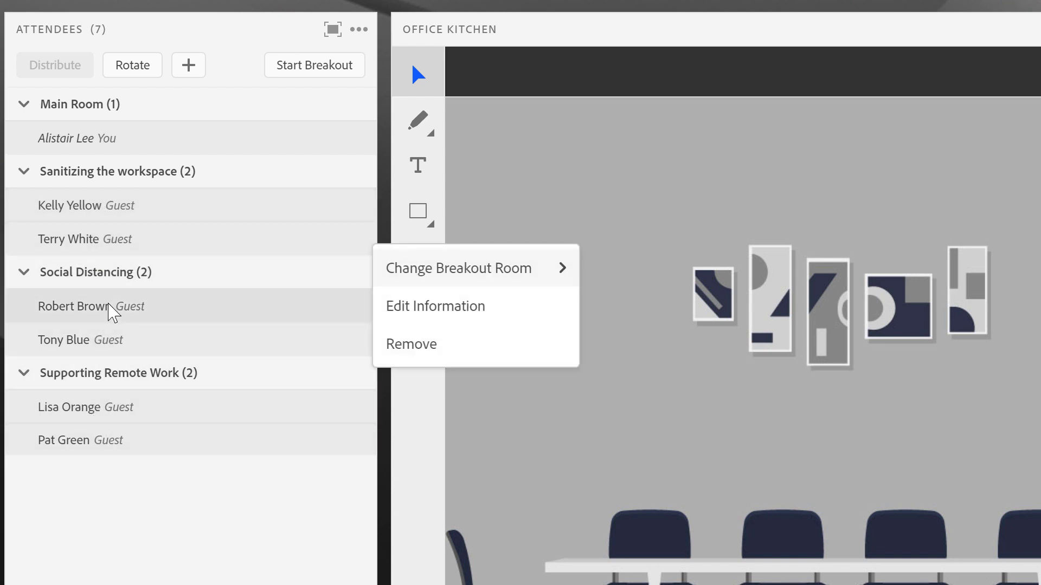
pyautogui.click(153, 232)
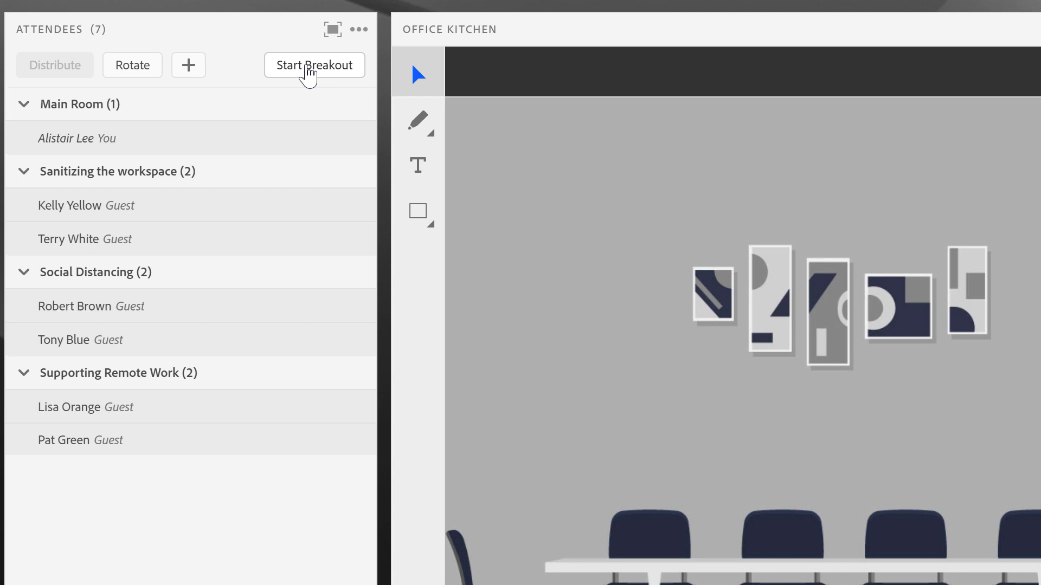
# - Start the breakout session and move the host from the Main Room into the Sanitizing the workspace room
pyautogui.click(308, 73)
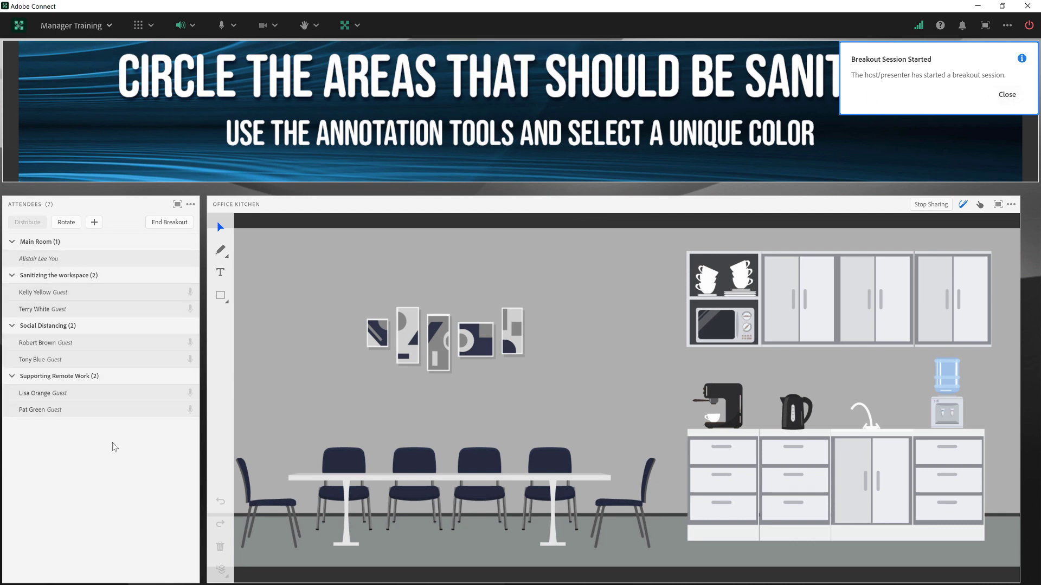
pyautogui.rightClick(54, 262)
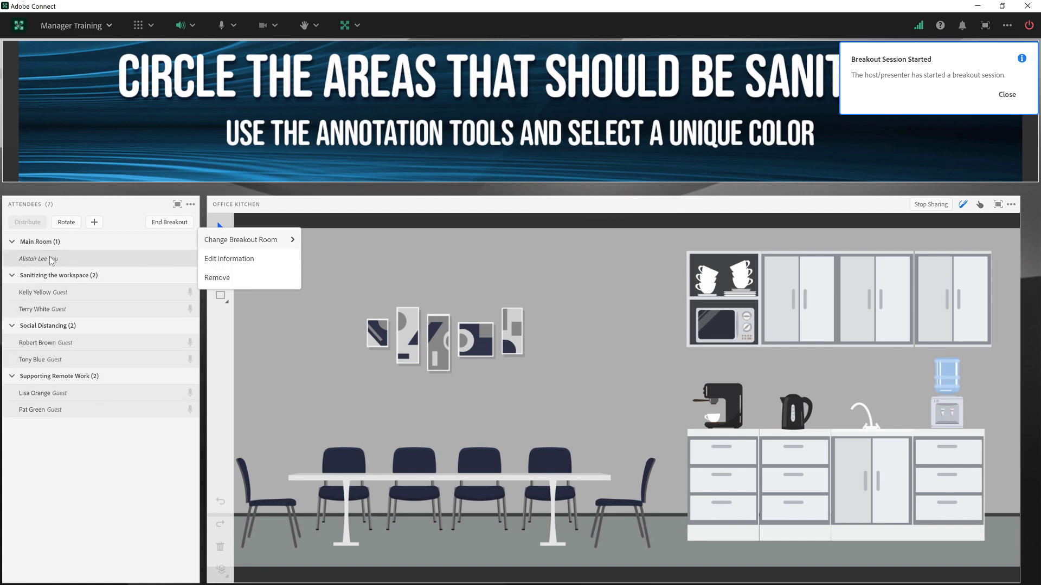
pyautogui.moveTo(53, 261); pyautogui.dragTo(64, 287)
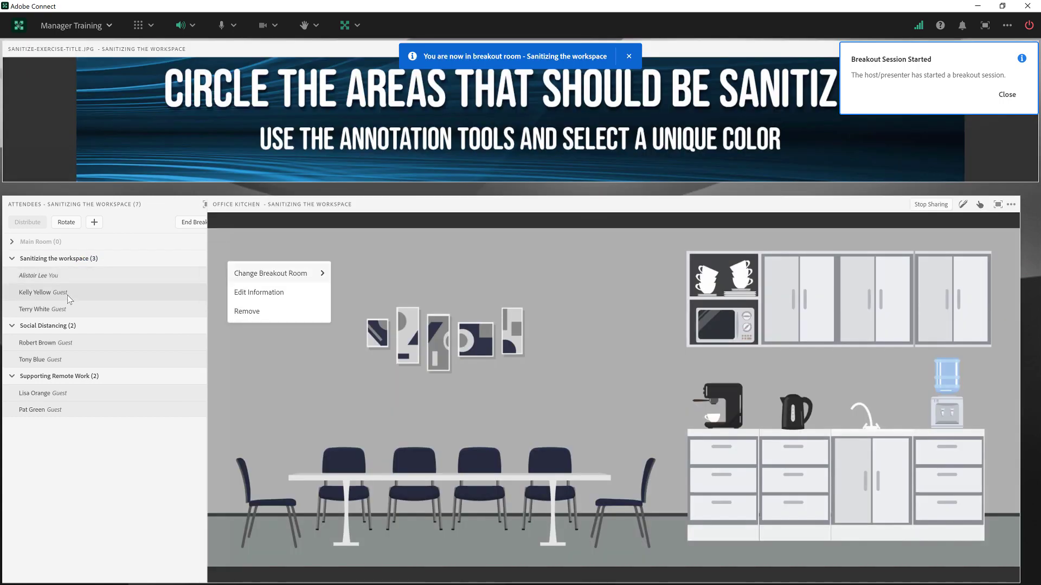
# - Widen the Attendees pod of the Sanitizing the workspace room so its header controls fit beside the Office Kitchen pod
pyautogui.rightClick(67, 307)
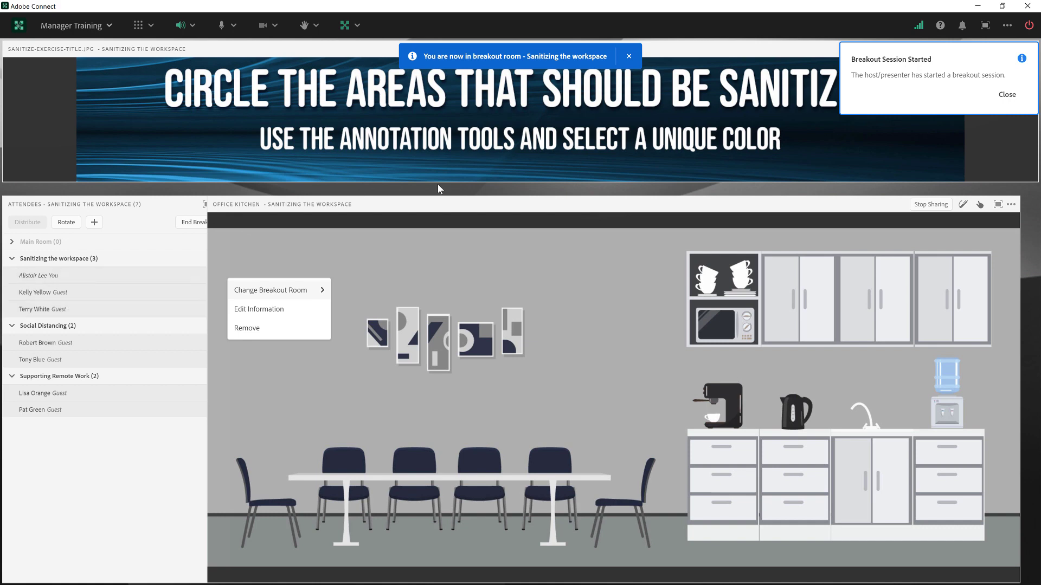
pyautogui.click(366, 301)
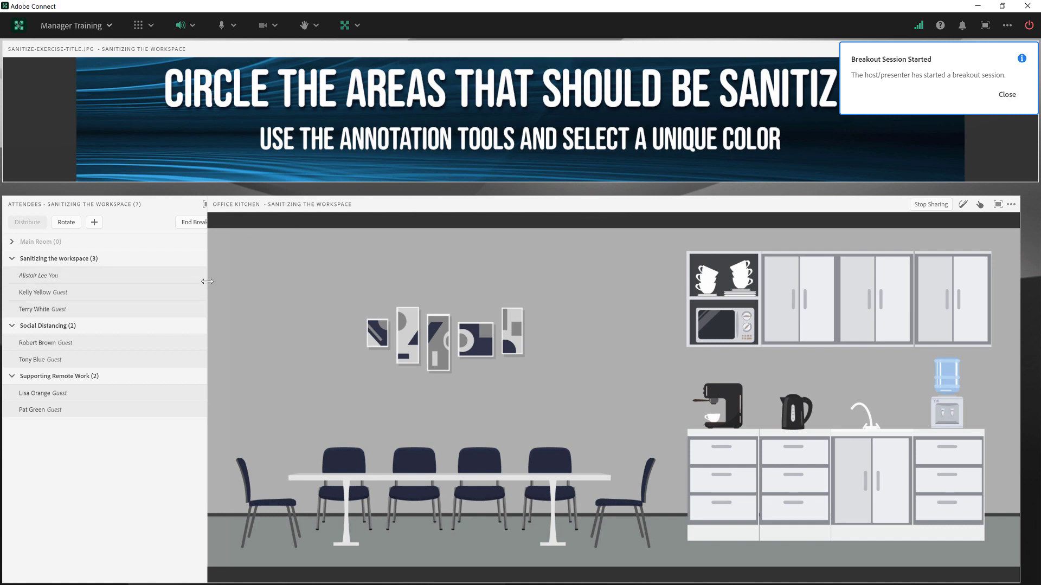
pyautogui.moveTo(207, 281); pyautogui.dragTo(239, 282)
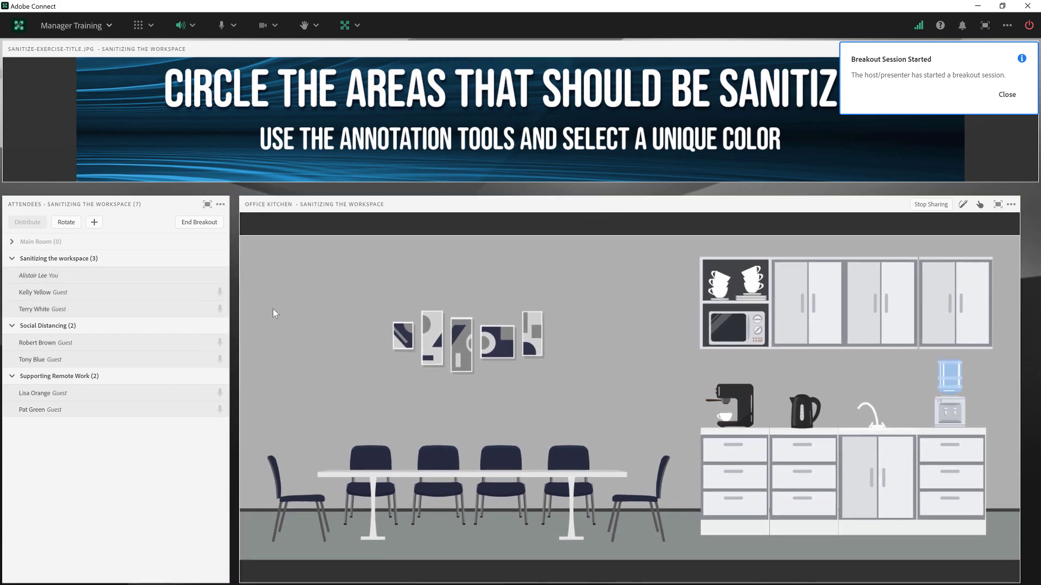
pyautogui.rightClick(142, 359)
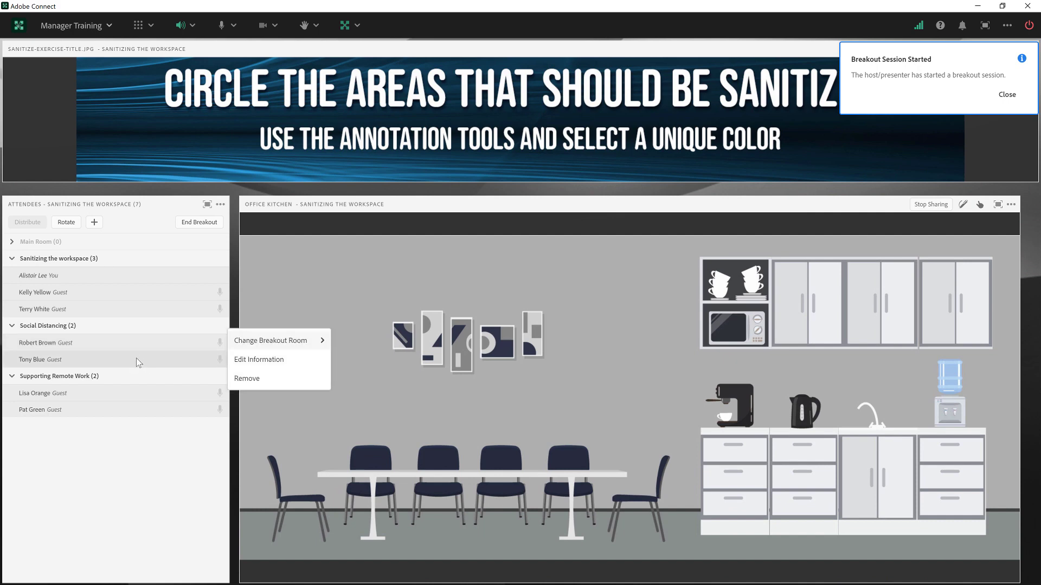
pyautogui.rightClick(114, 299)
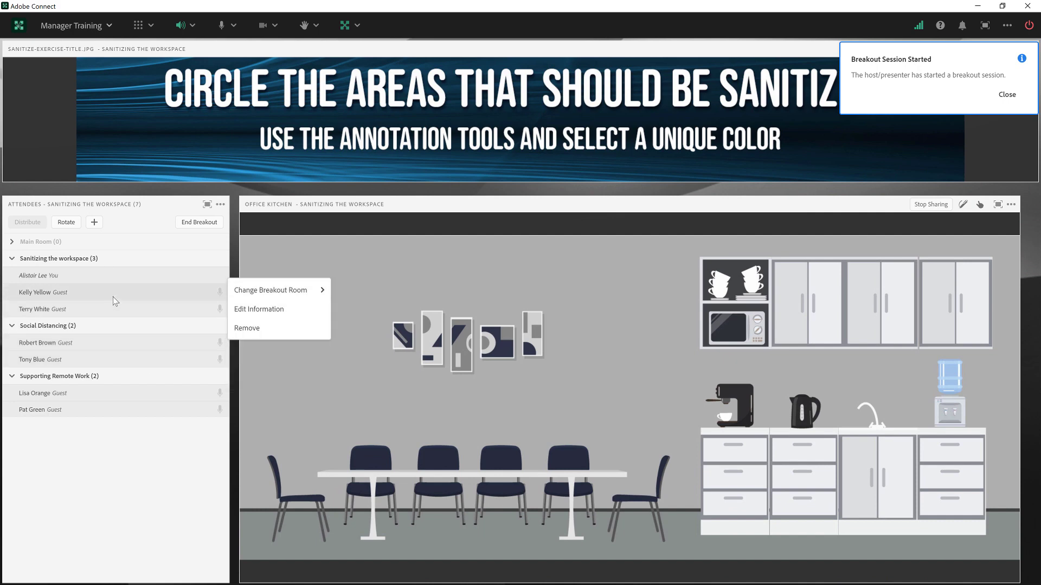
pyautogui.rightClick(112, 304)
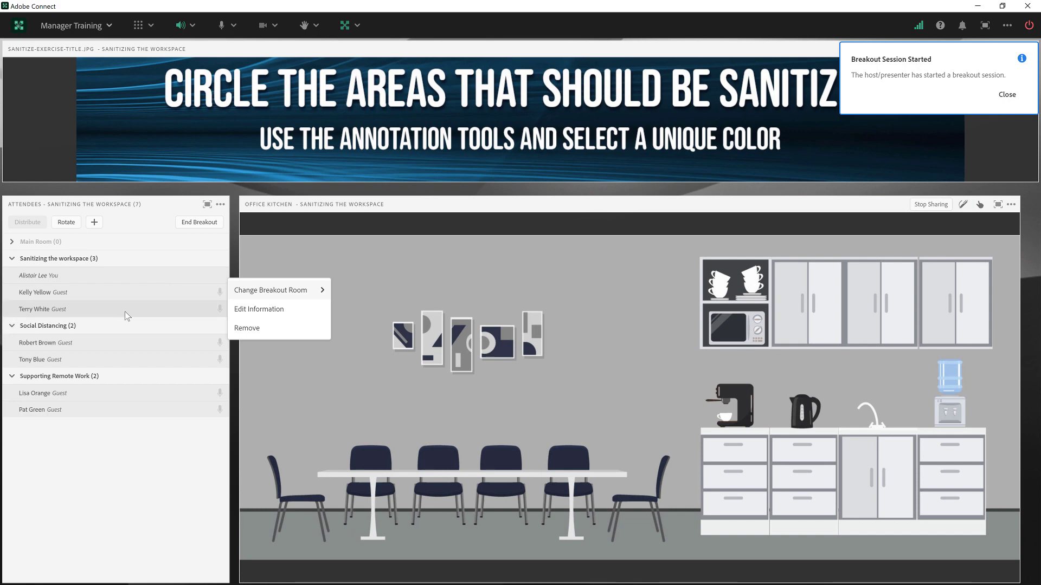
# - Switch the Attendees pod in the Sanitizing the workspace room to List View
pyautogui.click(220, 204)
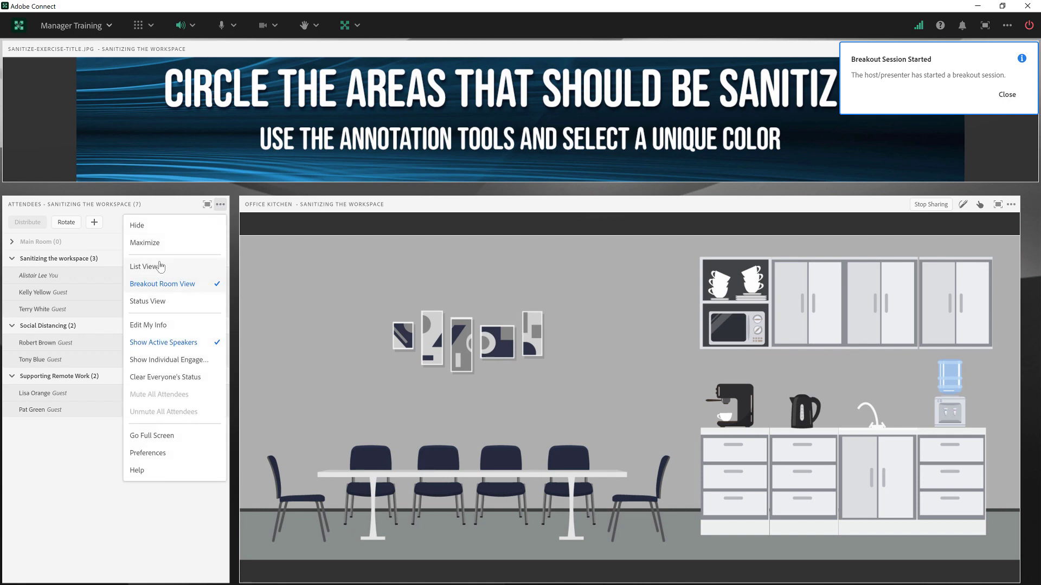
pyautogui.click(157, 266)
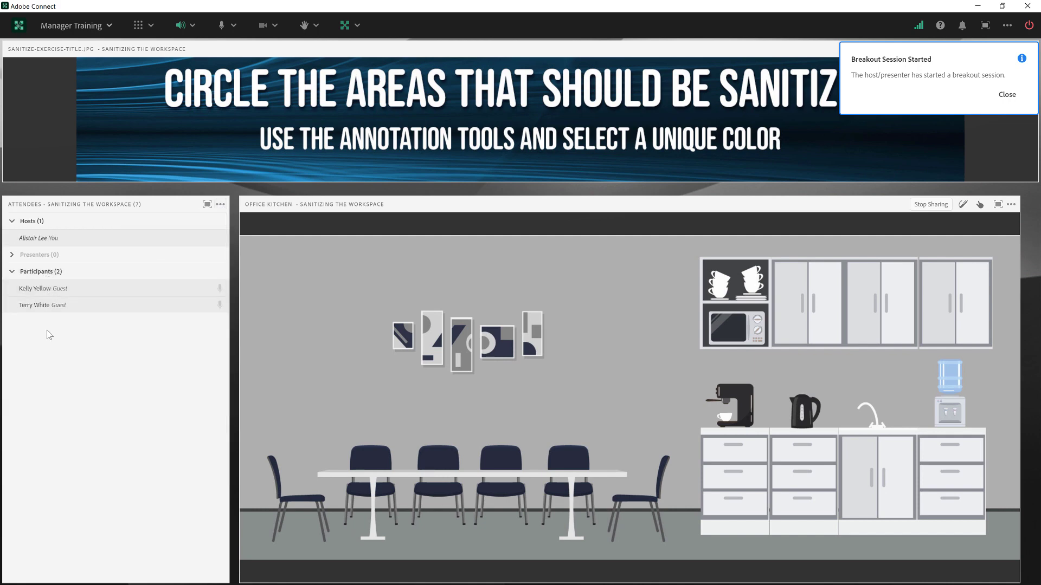
pyautogui.click(56, 302)
pyautogui.click(72, 293)
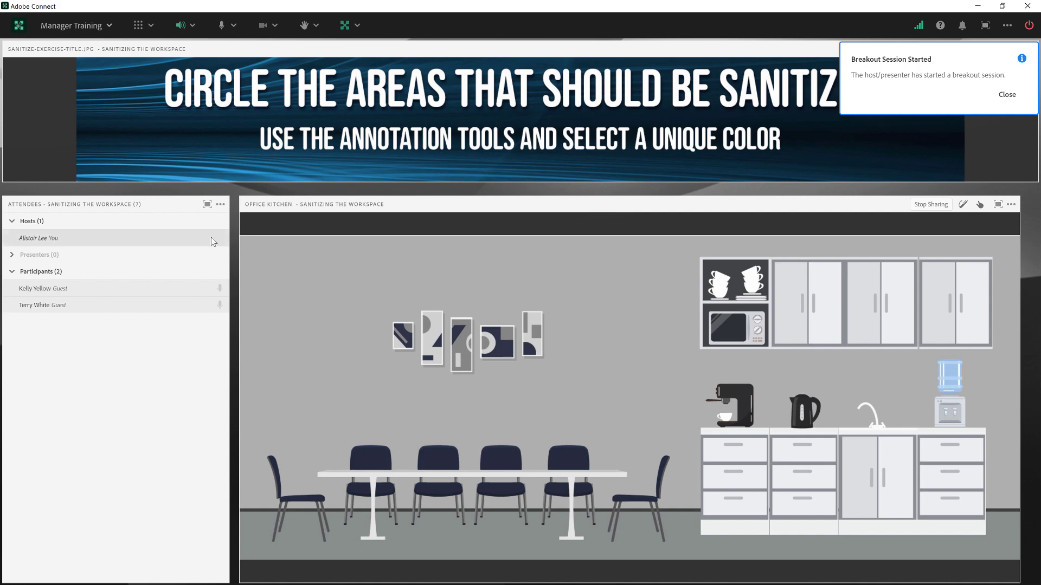
# - Switch the Attendees pod to Breakout Room View and move the host into the Social Distancing room
pyautogui.click(220, 207)
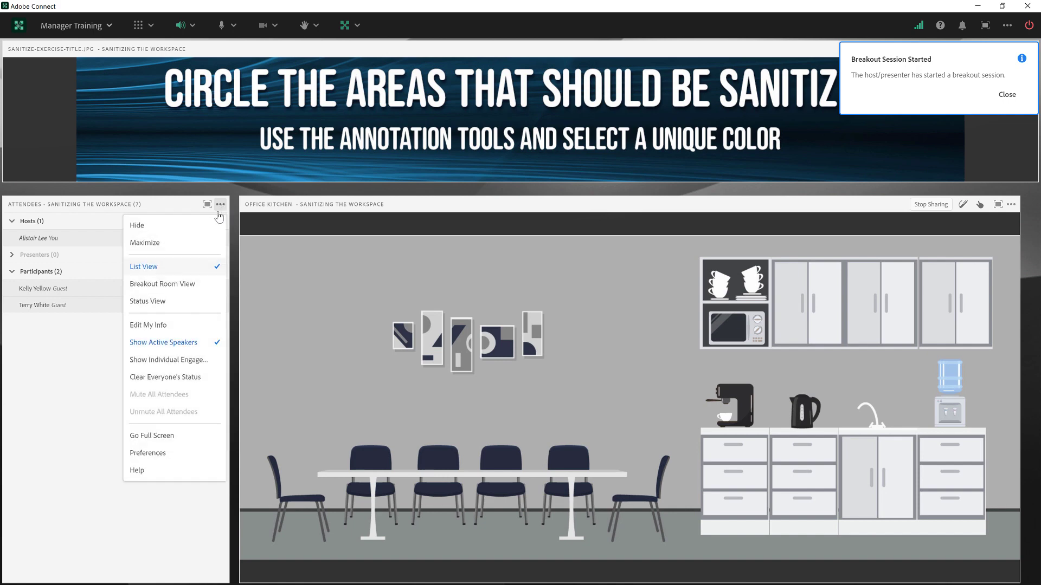
pyautogui.click(184, 287)
pyautogui.click(177, 269)
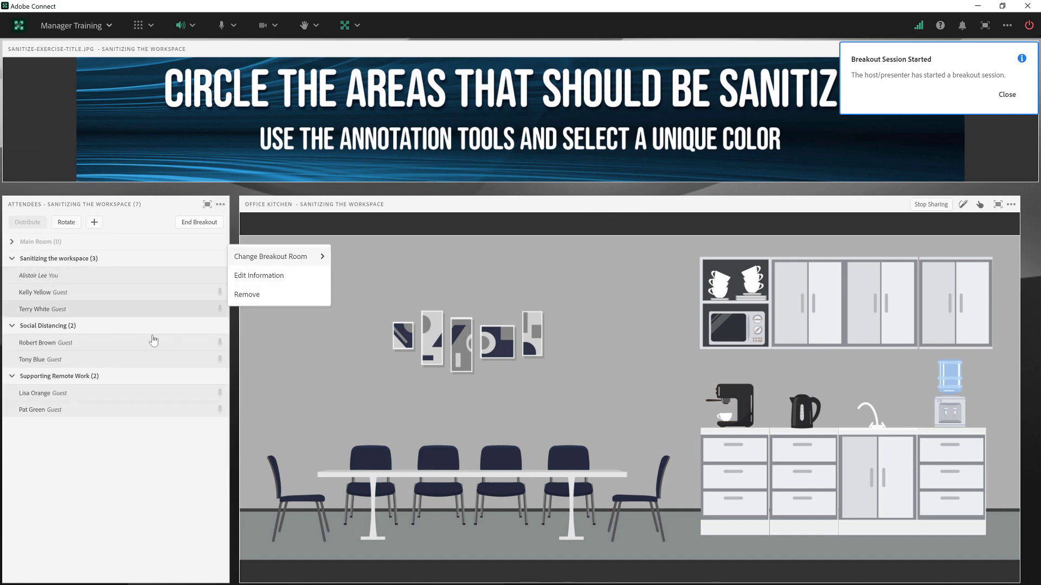
pyautogui.click(92, 276)
pyautogui.moveTo(92, 275); pyautogui.dragTo(110, 340)
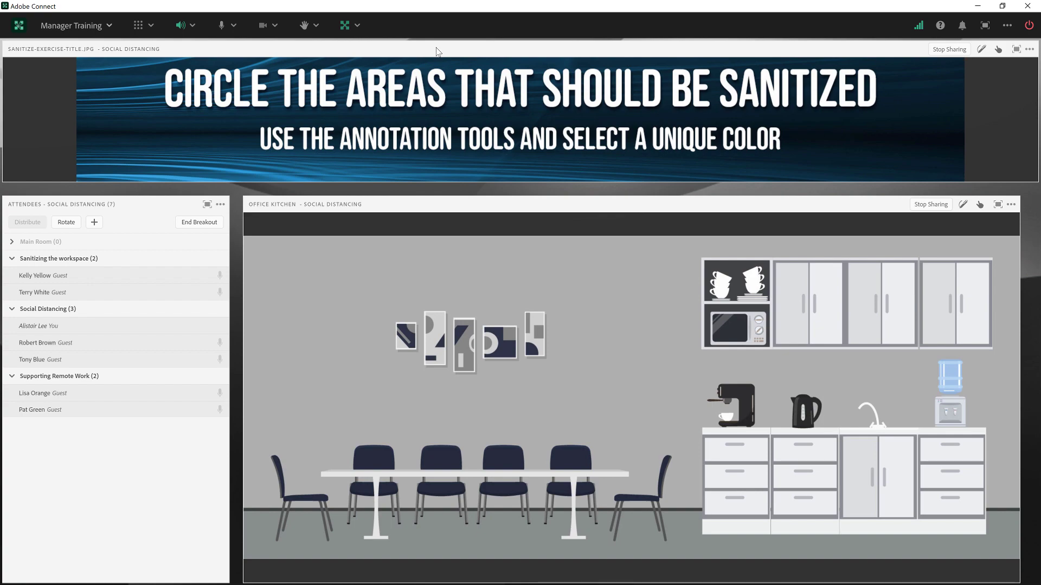
# - Broadcast the message "We'll wrap in 5 minutes" to the breakout rooms and dismiss the participant's reply notification
pyautogui.click(361, 27)
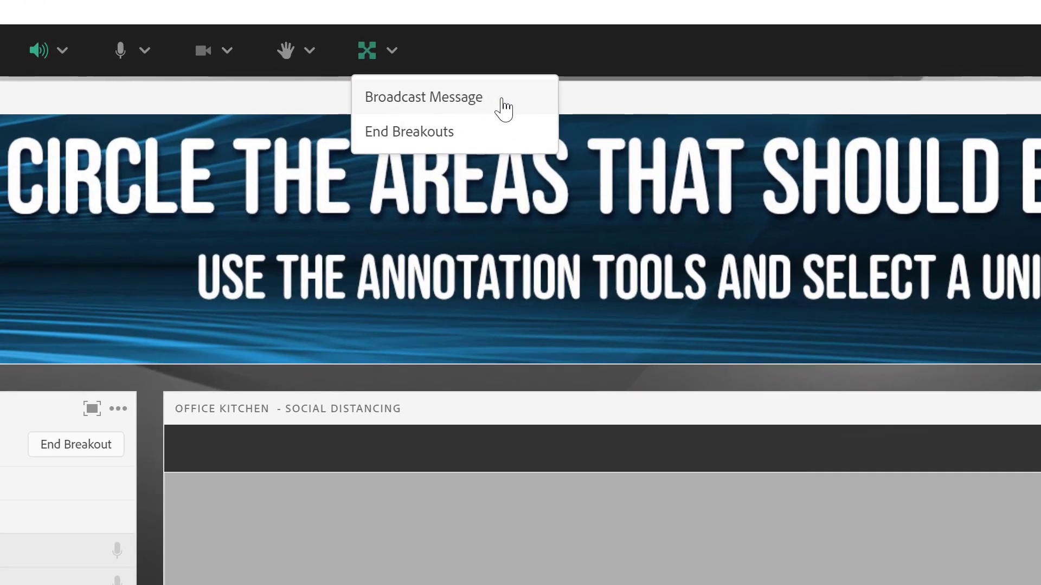
pyautogui.click(504, 105)
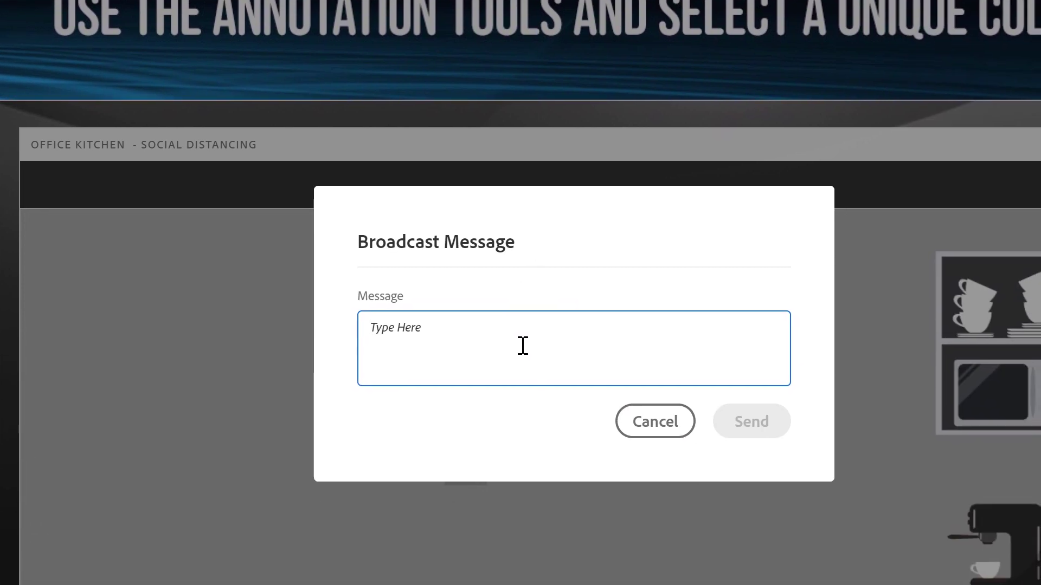
pyautogui.write('I')
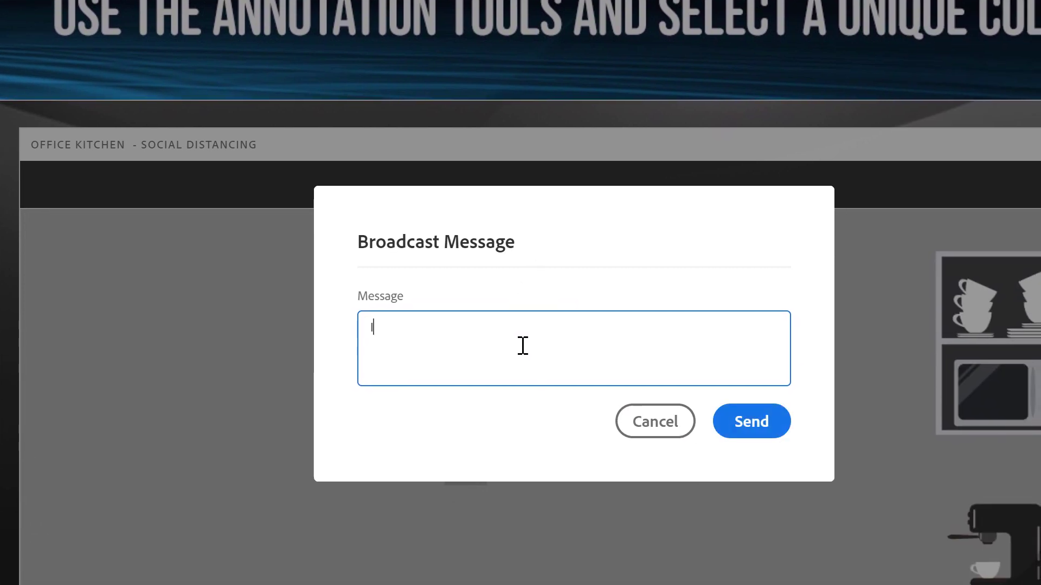
pyautogui.press('BackSpace')
pyautogui.write("We'll wrap in ")
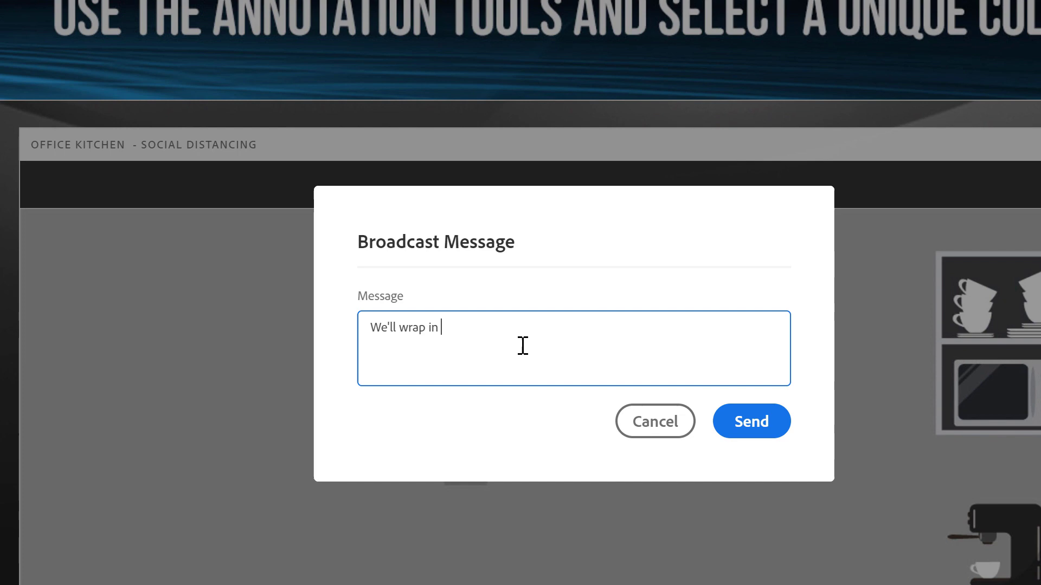
pyautogui.write('5 minutes')
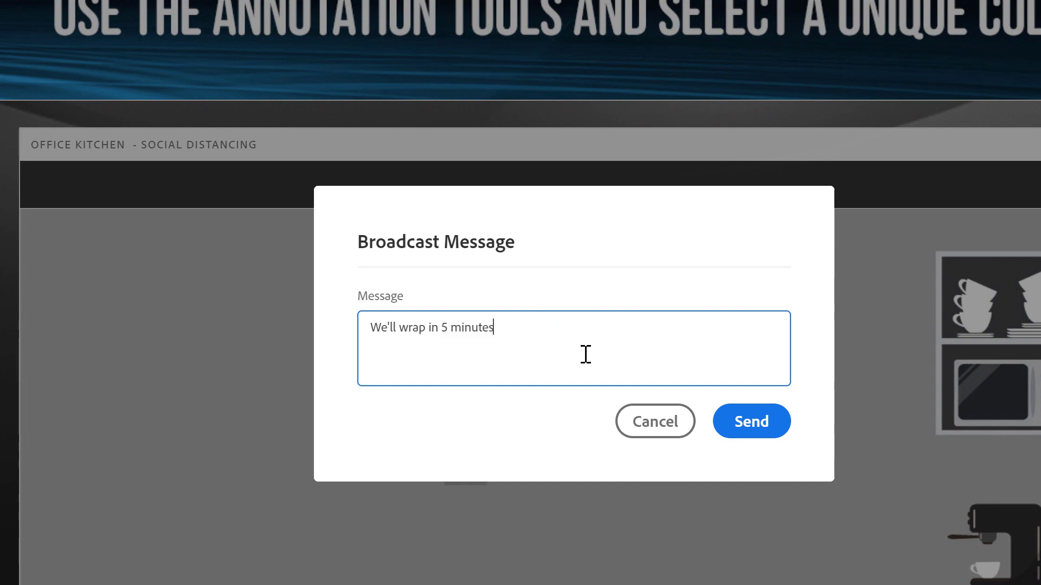
pyautogui.click(775, 425)
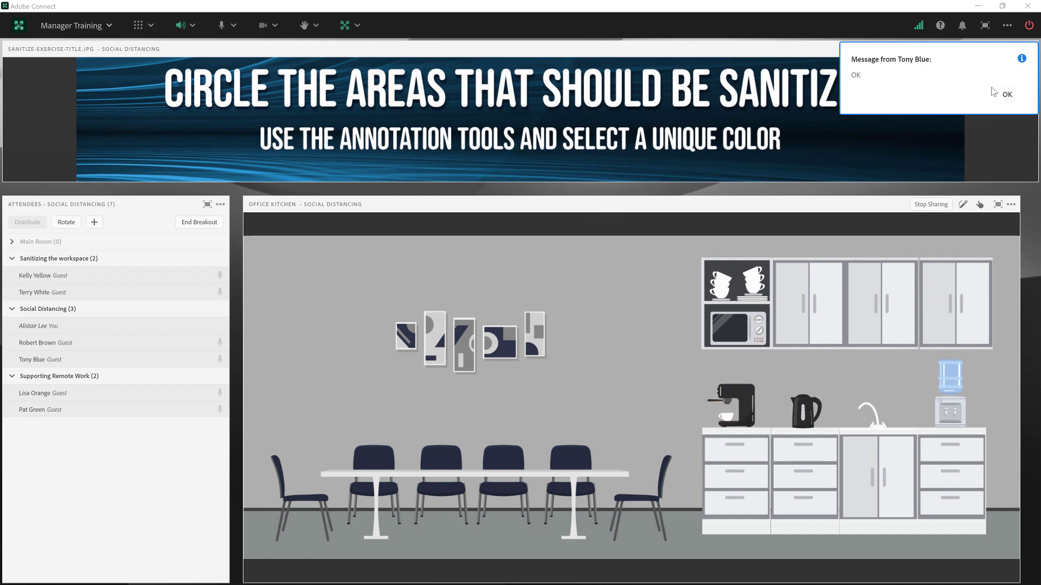
pyautogui.click(1006, 95)
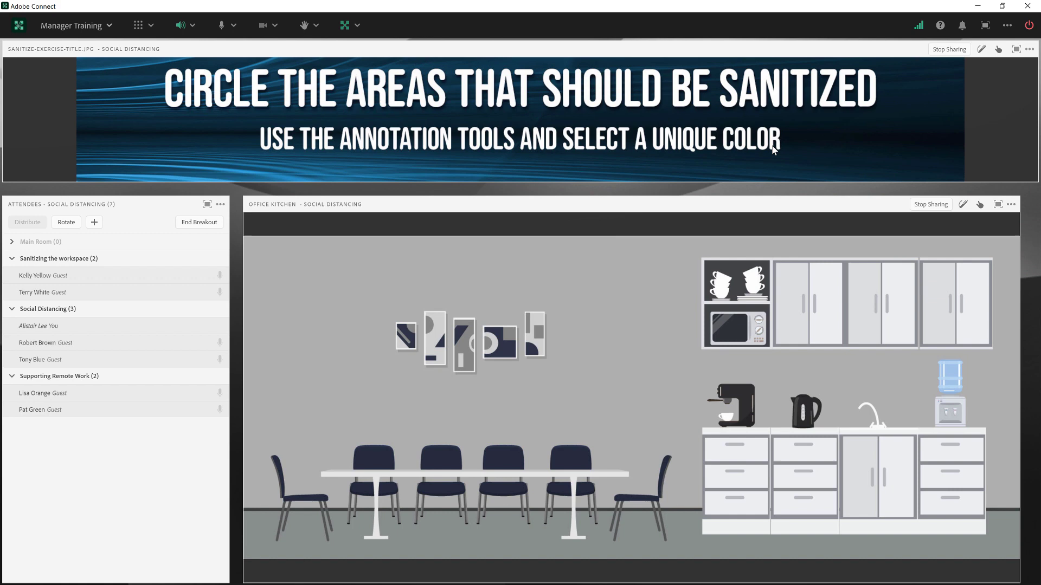
# - End the breakout session for all rooms
pyautogui.click(75, 288)
pyautogui.click(211, 231)
pyautogui.click(357, 28)
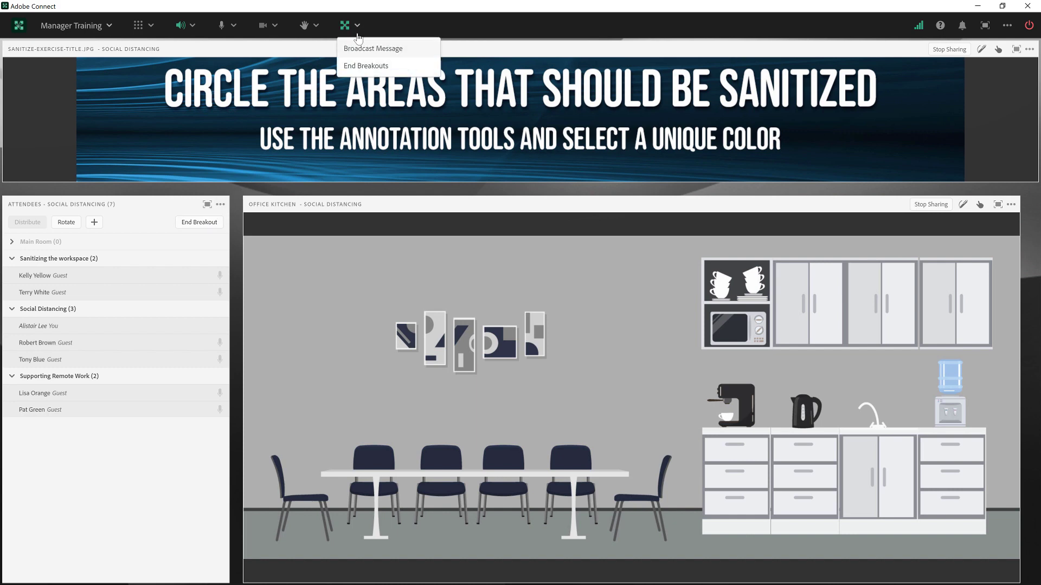
pyautogui.click(354, 67)
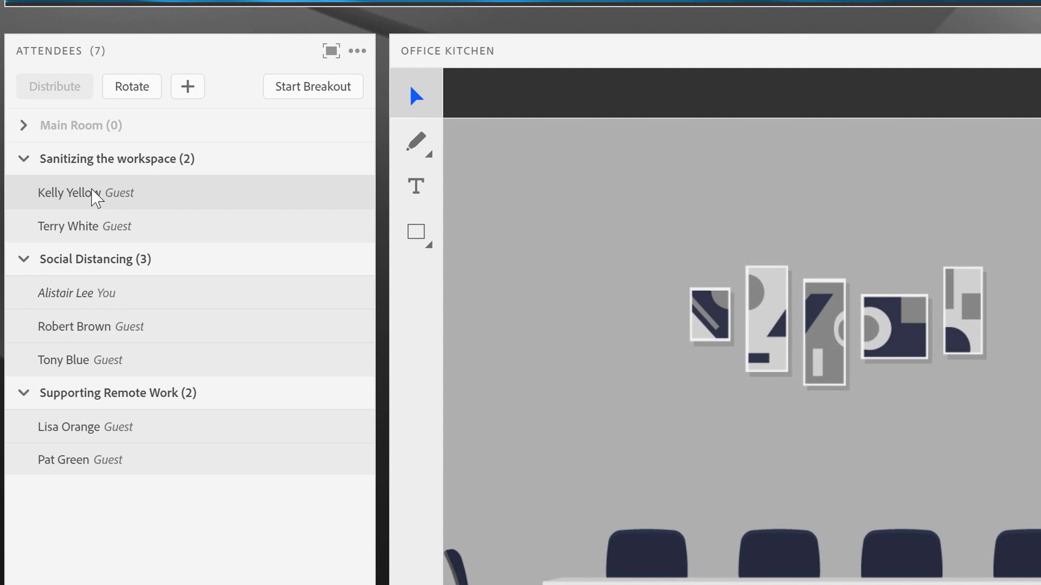
pyautogui.click(67, 251)
pyautogui.click(138, 353)
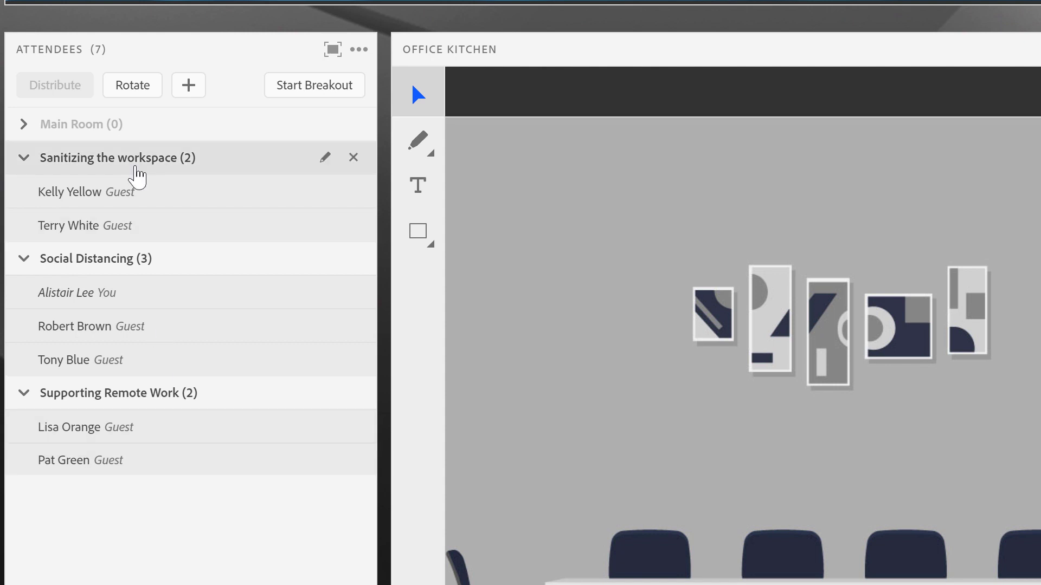
pyautogui.click(133, 201)
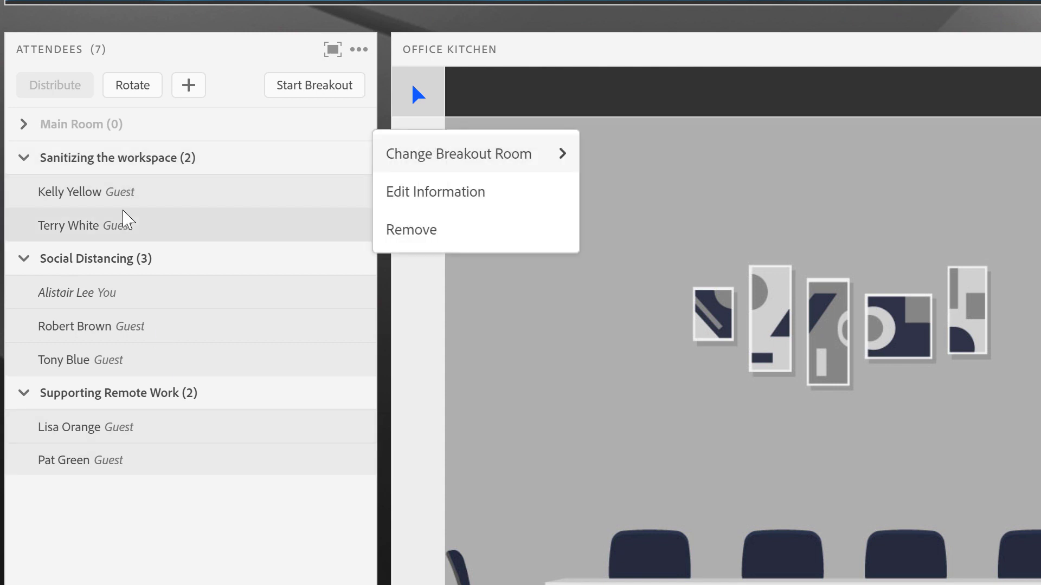